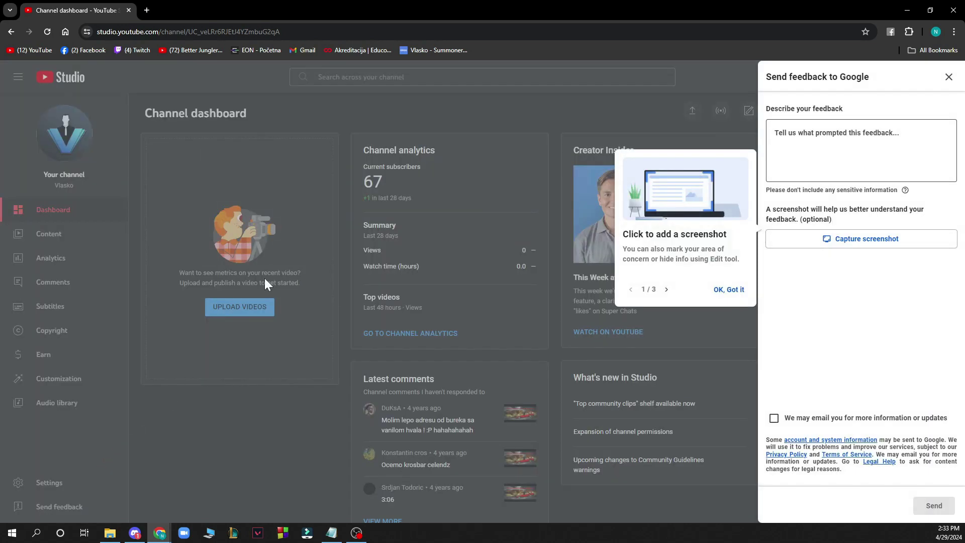
- Close the feedback panel and the account menu, reaching Settings with default currency US Dollar
left_click(946, 76)
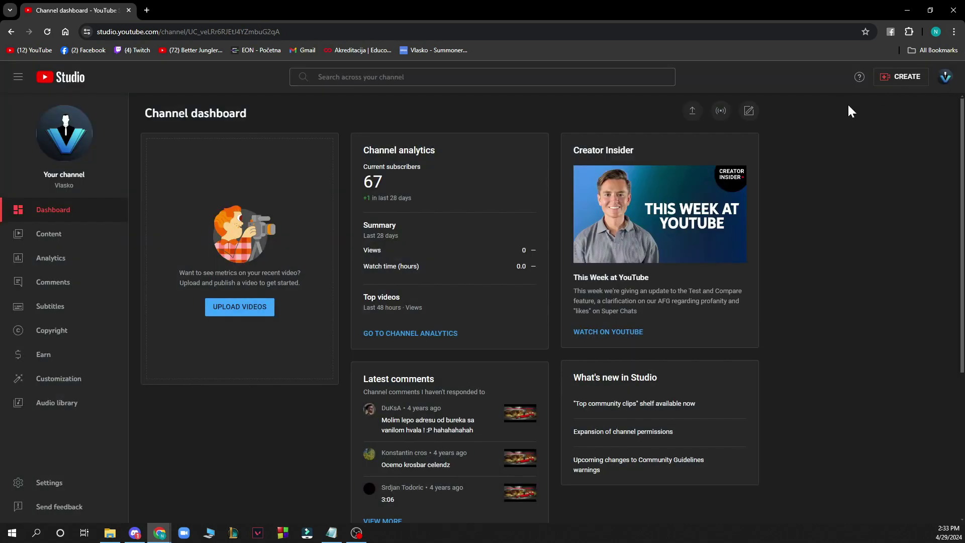
left_click(946, 79)
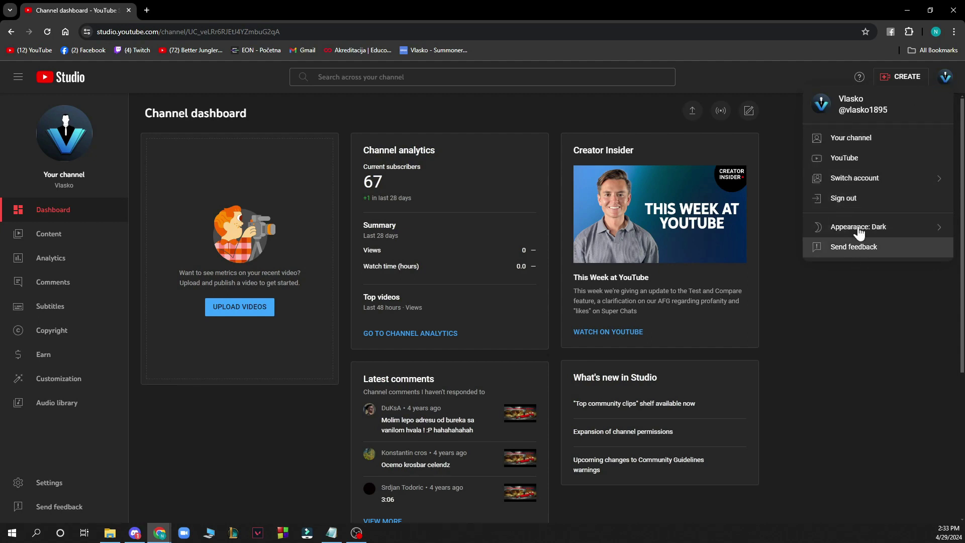
left_click(830, 332)
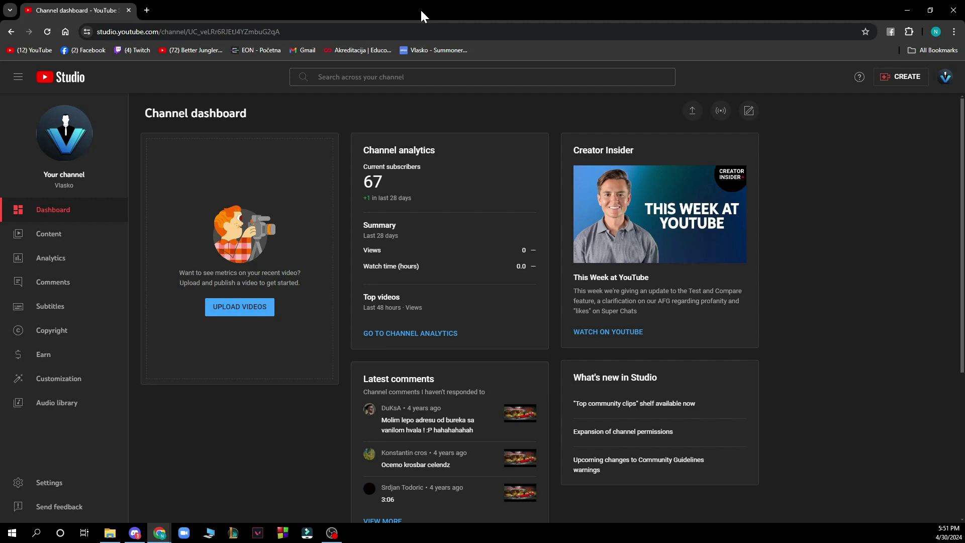
- Show the Channel Basic info page with the country of residence and empty Keywords field
left_click(53, 483)
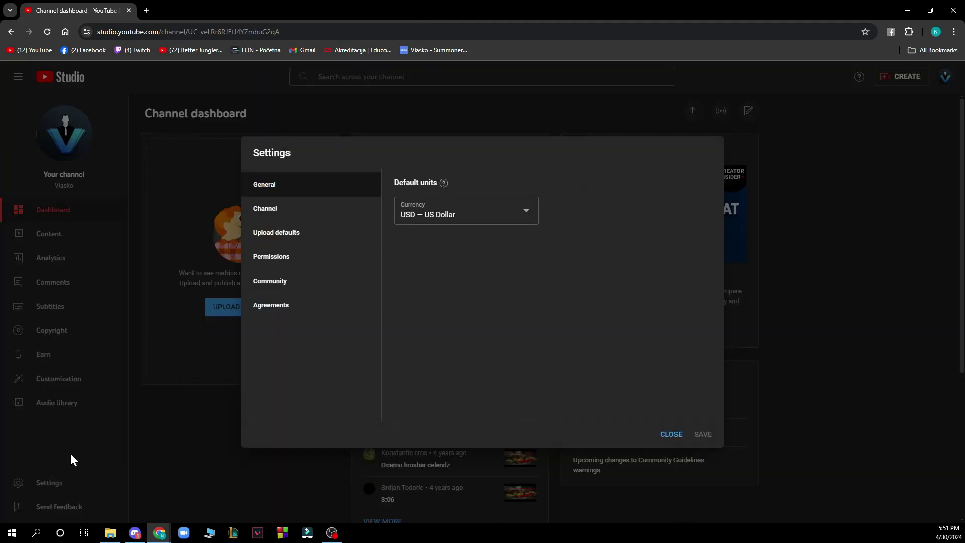
left_click(294, 216)
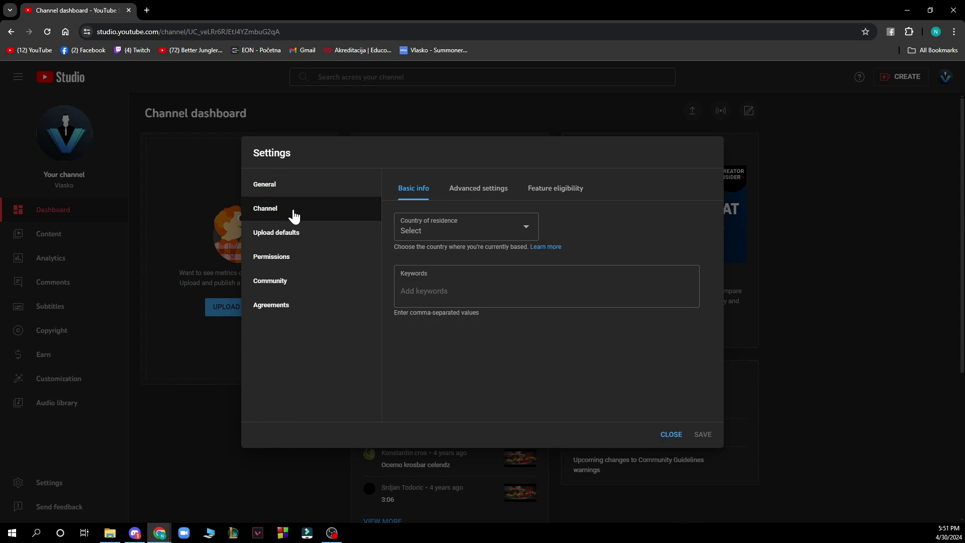